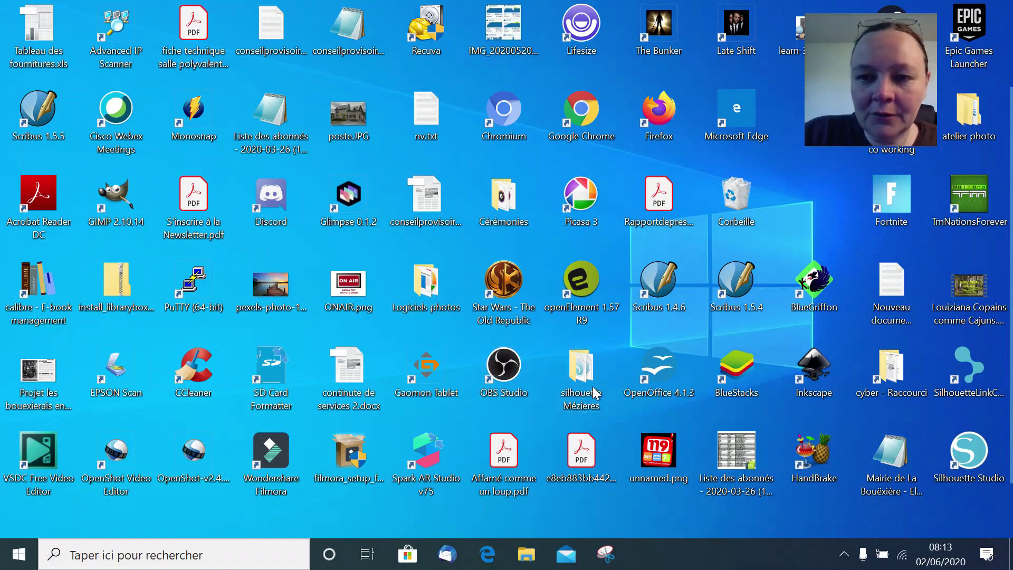
# Open the Corbeille from the desktop and look through the deleted files it contains
pyautogui.moveTo(700, 158)
pyautogui.mouseDown()
pyautogui.moveTo(743, 243)
pyautogui.moveTo(780, 239)
pyautogui.mouseUp()
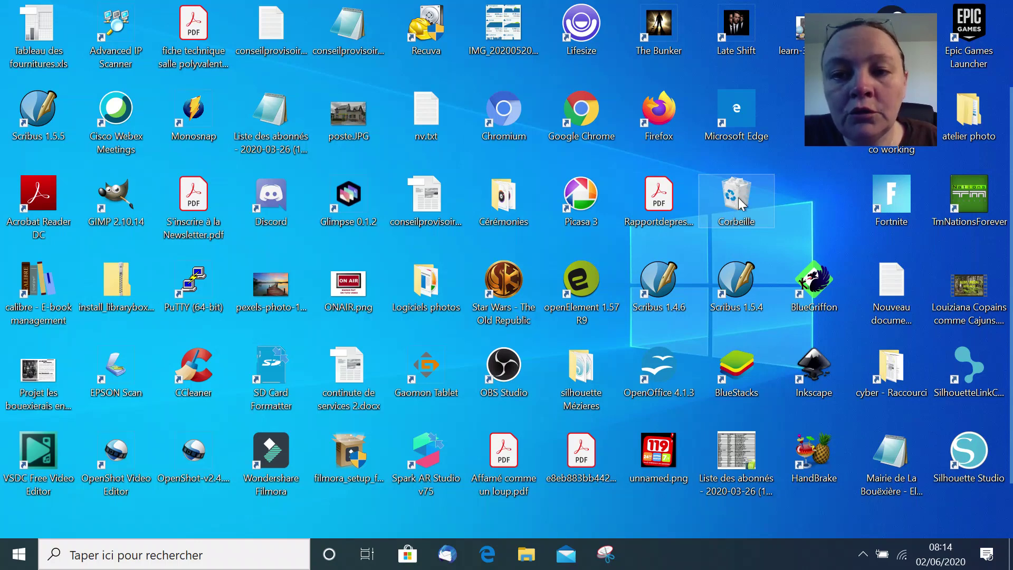
pyautogui.doubleClick(737, 198)
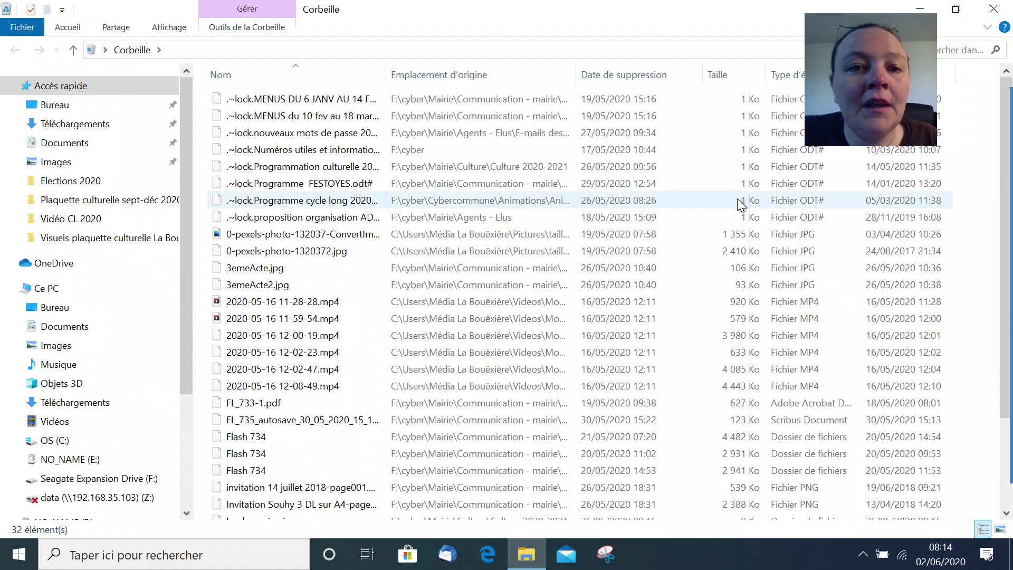
pyautogui.scroll(-1, 322, 257)
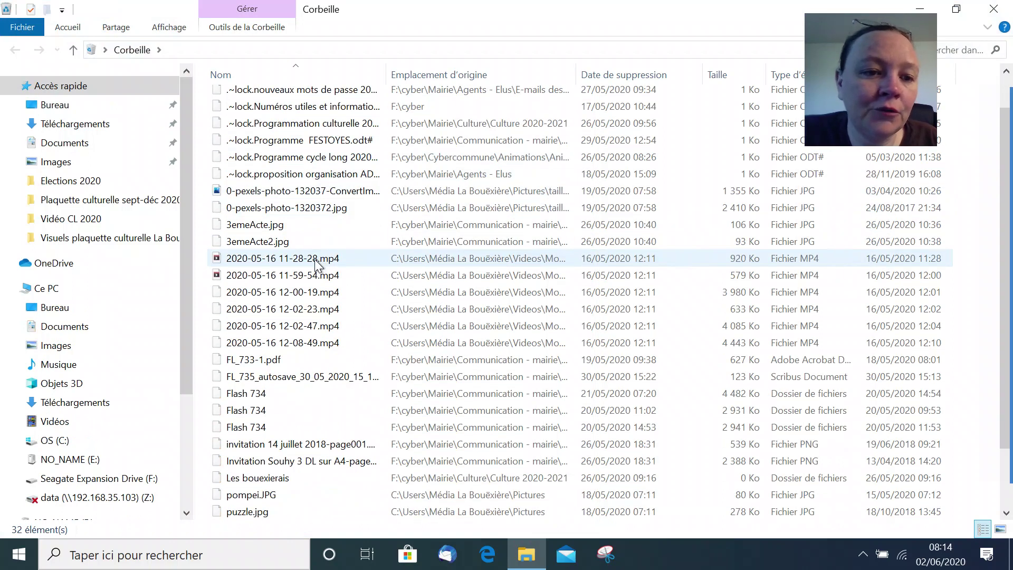
pyautogui.scroll(-1, 319, 260)
pyautogui.scroll(2, 317, 261)
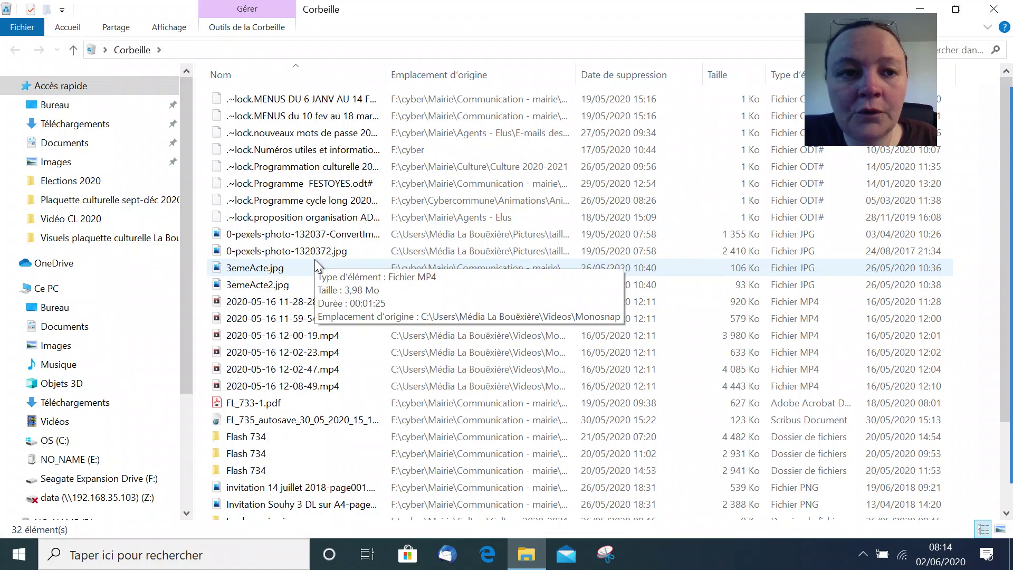
pyautogui.scroll(-2, 317, 262)
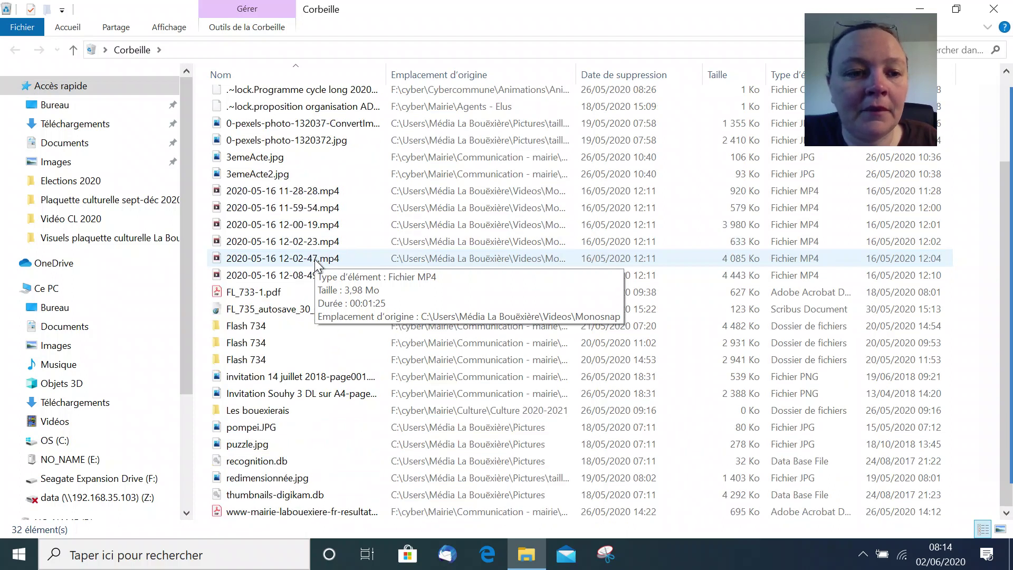
pyautogui.scroll(2, 316, 262)
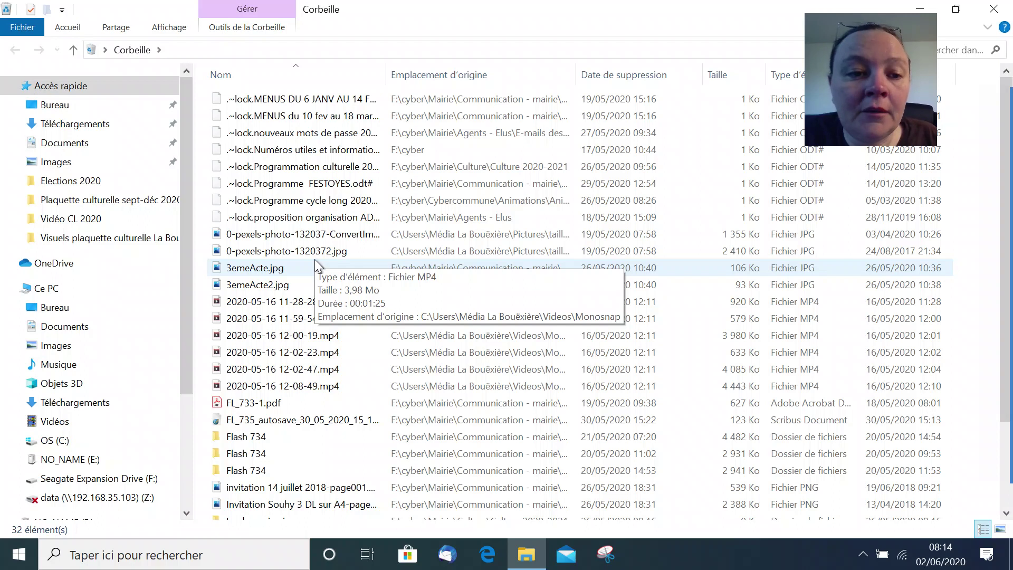
pyautogui.scroll(-2, 314, 259)
pyautogui.scroll(2, 315, 262)
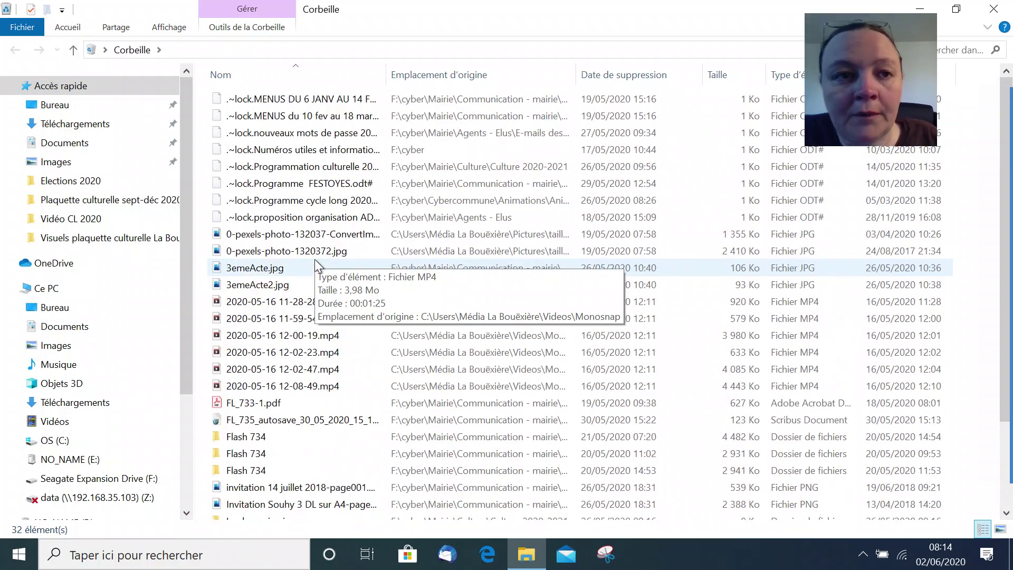
# Show the Corbeille management tools and keep the ribbon permanently expanded
pyautogui.click(246, 27)
pyautogui.click(245, 24)
pyautogui.click(247, 30)
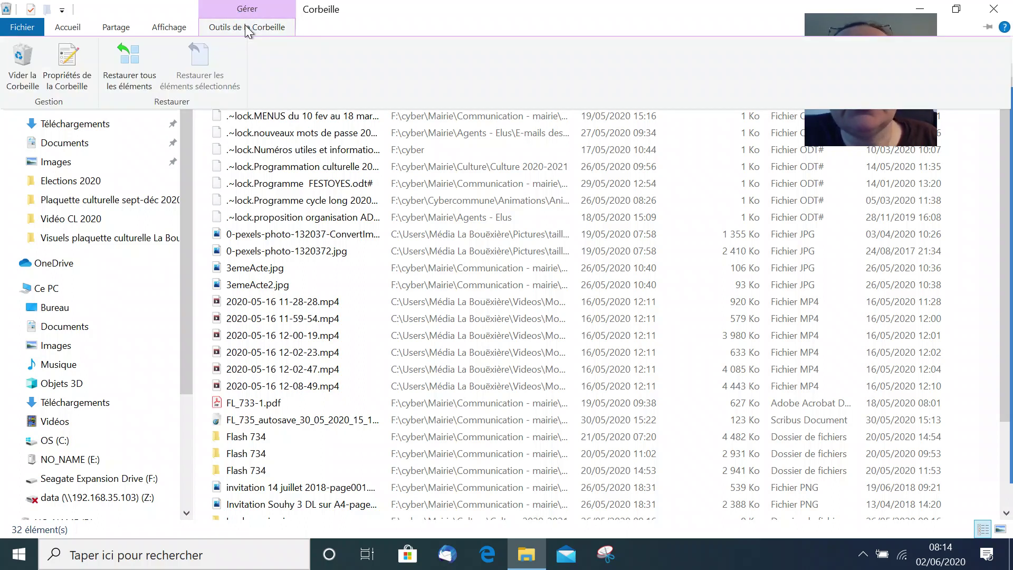
pyautogui.click(246, 29)
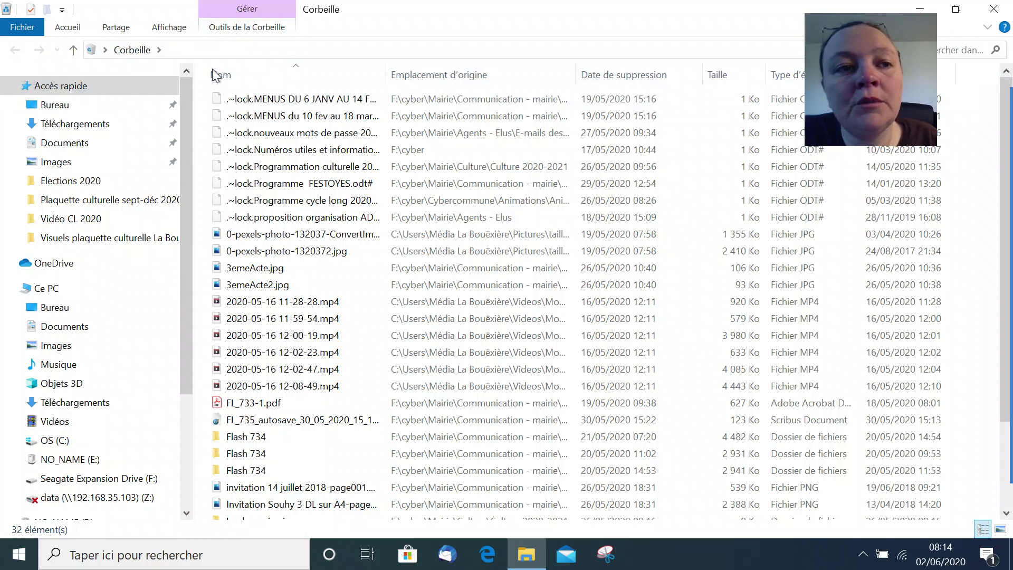
pyautogui.click(987, 27)
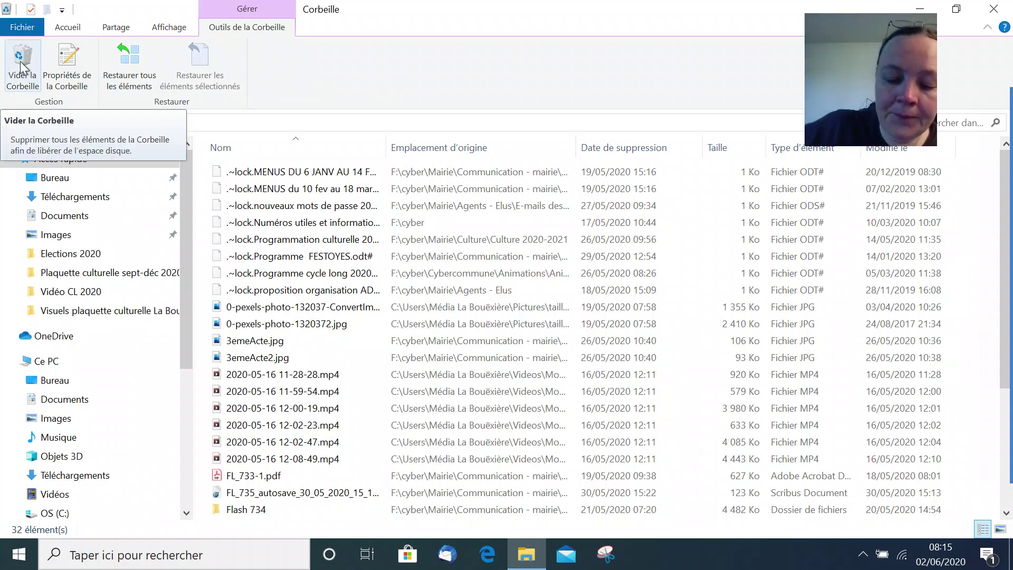
pyautogui.click(38, 91)
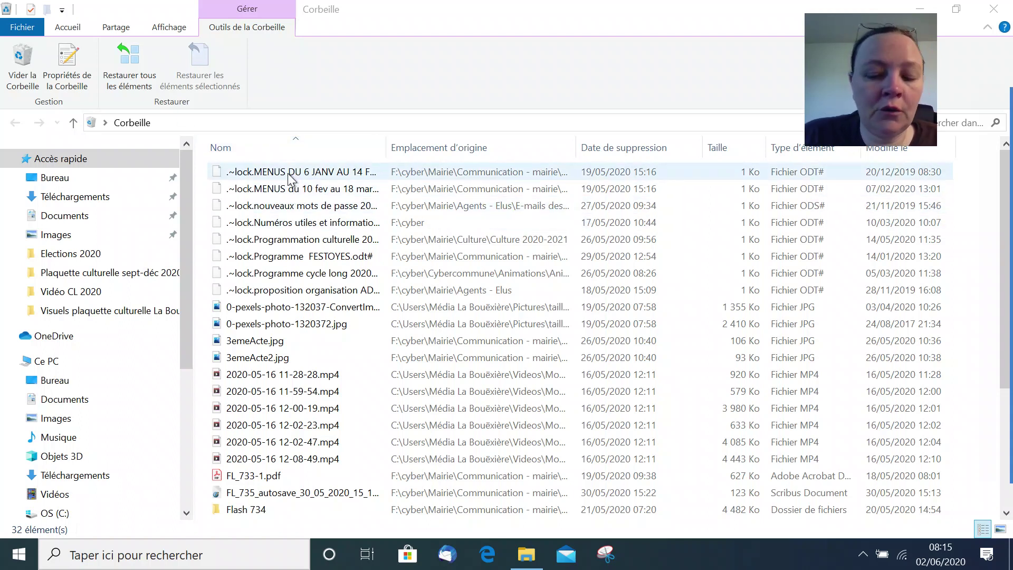
pyautogui.moveTo(200, 160)
pyautogui.mouseDown()
pyautogui.moveTo(221, 264)
pyautogui.moveTo(388, 303)
pyautogui.mouseUp()
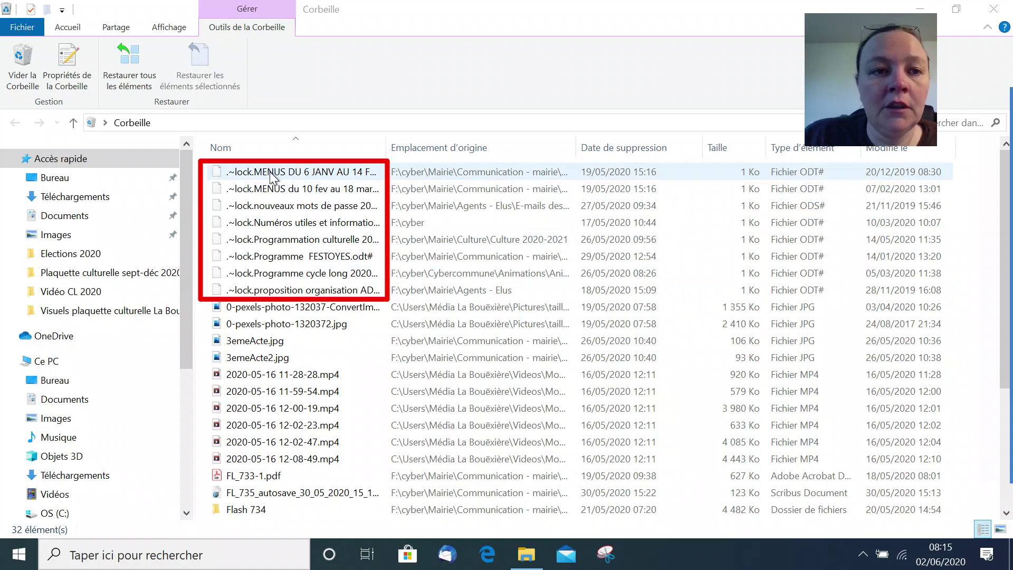
pyautogui.press('Escape')
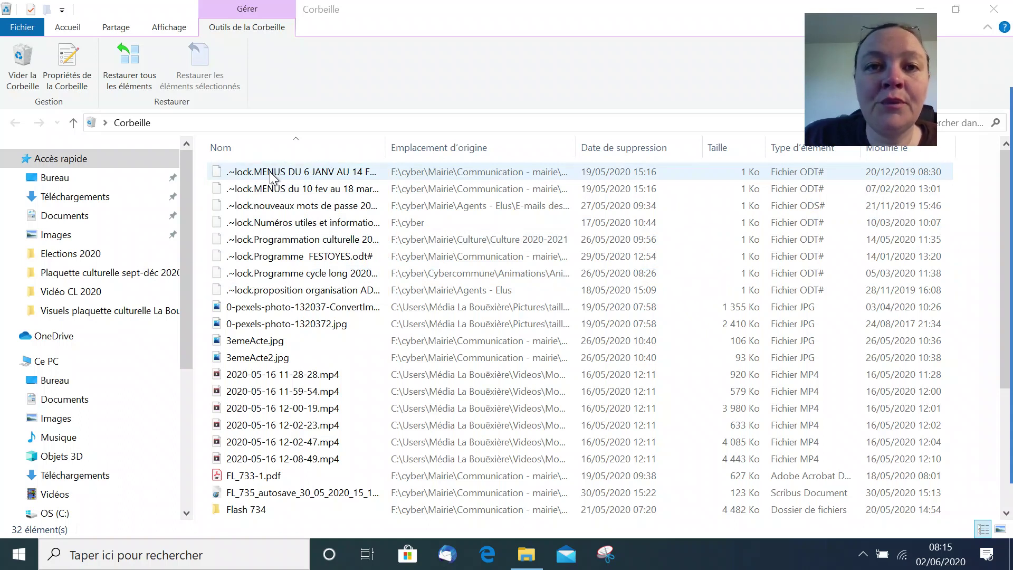
# Select the eight files whose names begin with ".~lock" in the Corbeille and delete them permanently
pyautogui.click(270, 173)
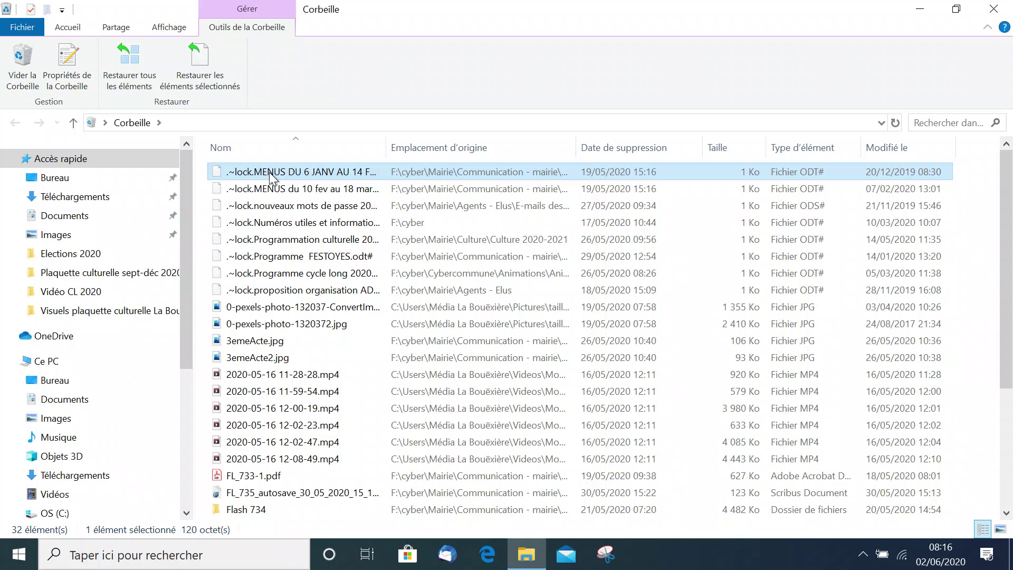
pyautogui.keyDown('ctrl'); pyautogui.click(271, 189); pyautogui.keyUp('ctrl')
pyautogui.keyDown('ctrl'); pyautogui.click(271, 205); pyautogui.keyUp('ctrl')
pyautogui.keyDown('ctrl'); pyautogui.click(267, 224); pyautogui.keyUp('ctrl')
pyautogui.keyDown('ctrl'); pyautogui.click(269, 241); pyautogui.keyUp('ctrl')
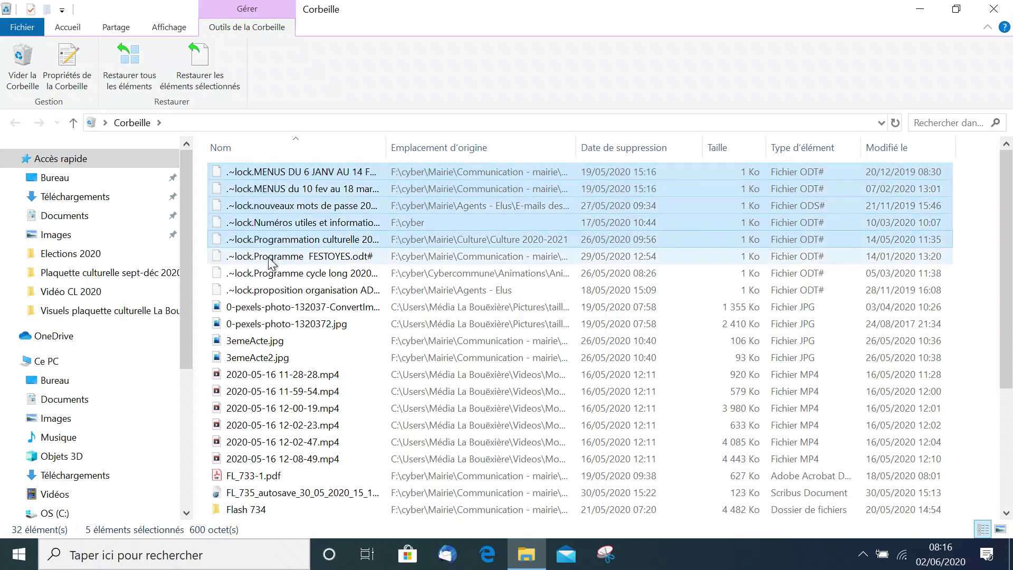
pyautogui.keyDown('ctrl'); pyautogui.click(269, 257); pyautogui.keyUp('ctrl')
pyautogui.keyDown('ctrl'); pyautogui.click(268, 270); pyautogui.keyUp('ctrl')
pyautogui.keyDown('ctrl'); pyautogui.click(271, 289); pyautogui.keyUp('ctrl')
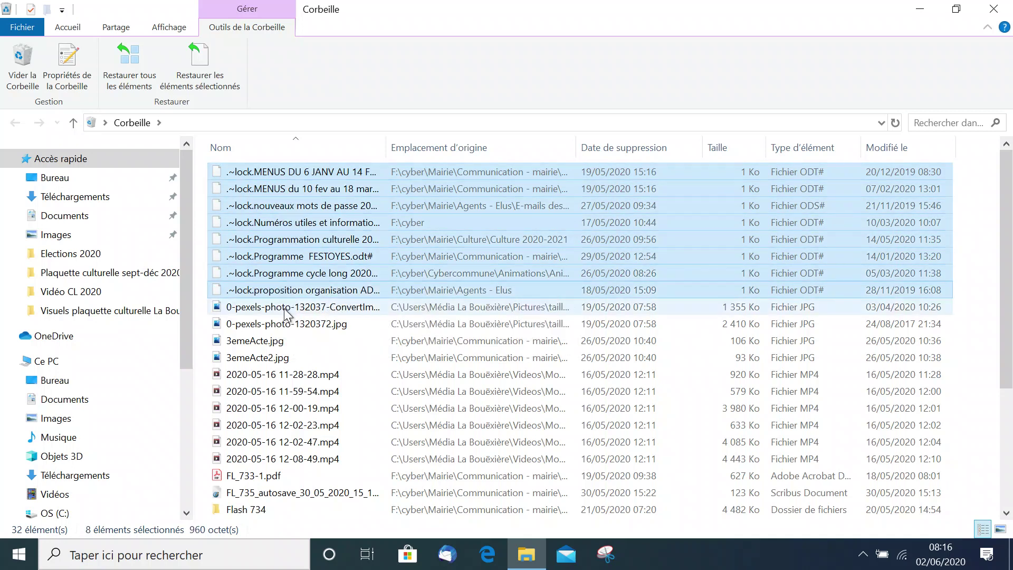
pyautogui.rightClick(276, 215)
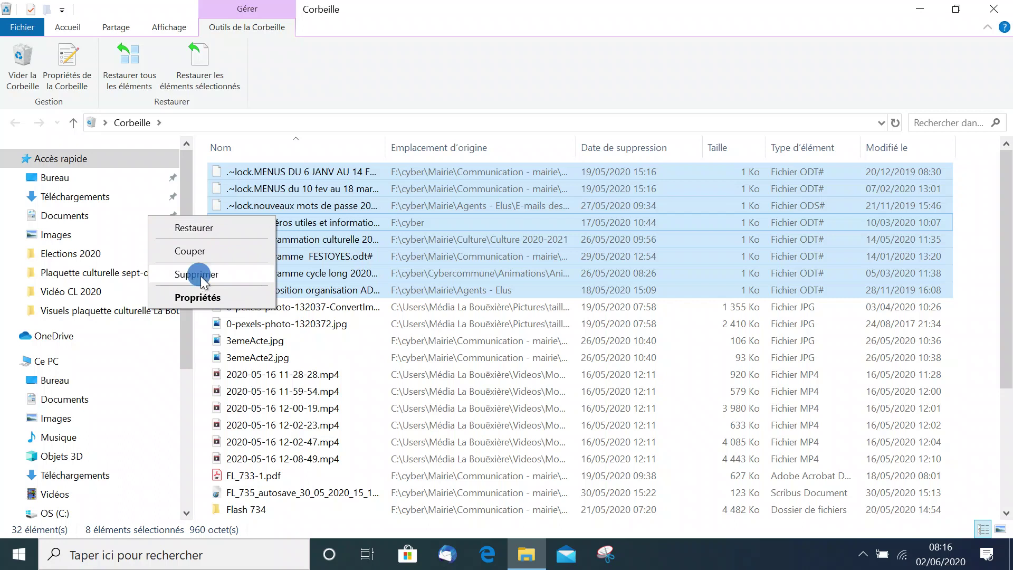
pyautogui.click(200, 276)
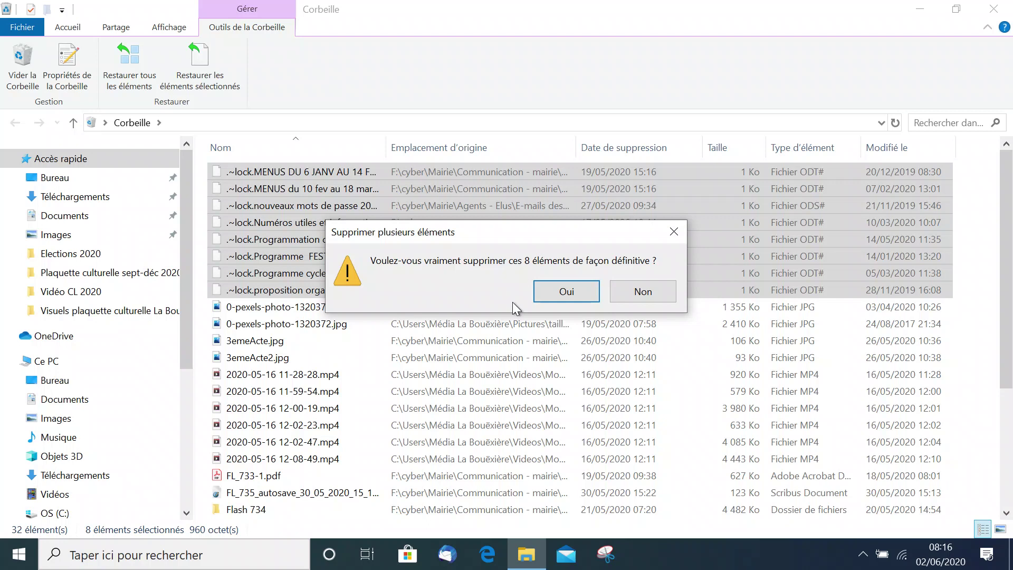
pyautogui.click(549, 293)
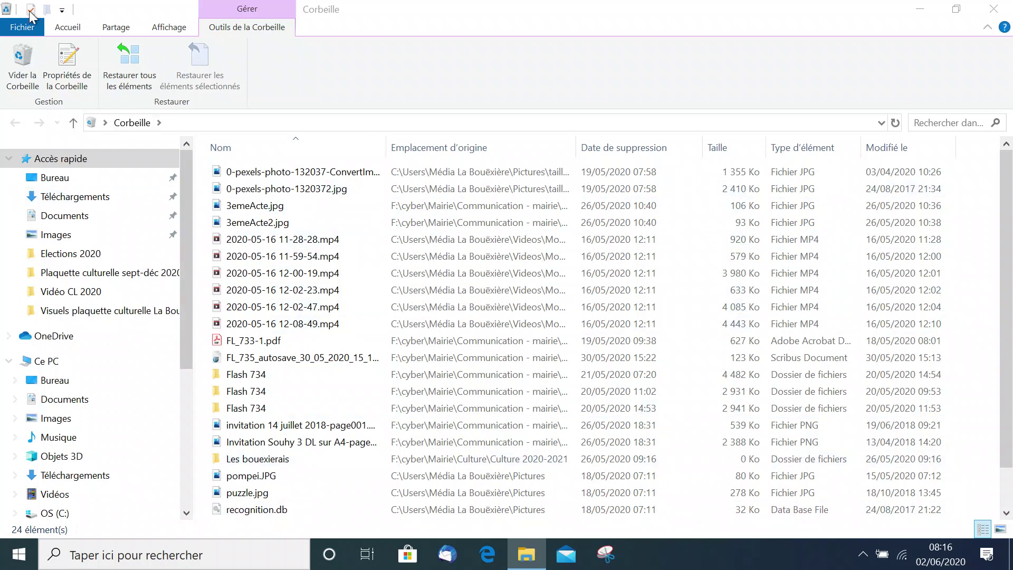
# Empty the Corbeille permanently, continuing with administrator rights for the protected Flash 734 folders
pyautogui.click(25, 63)
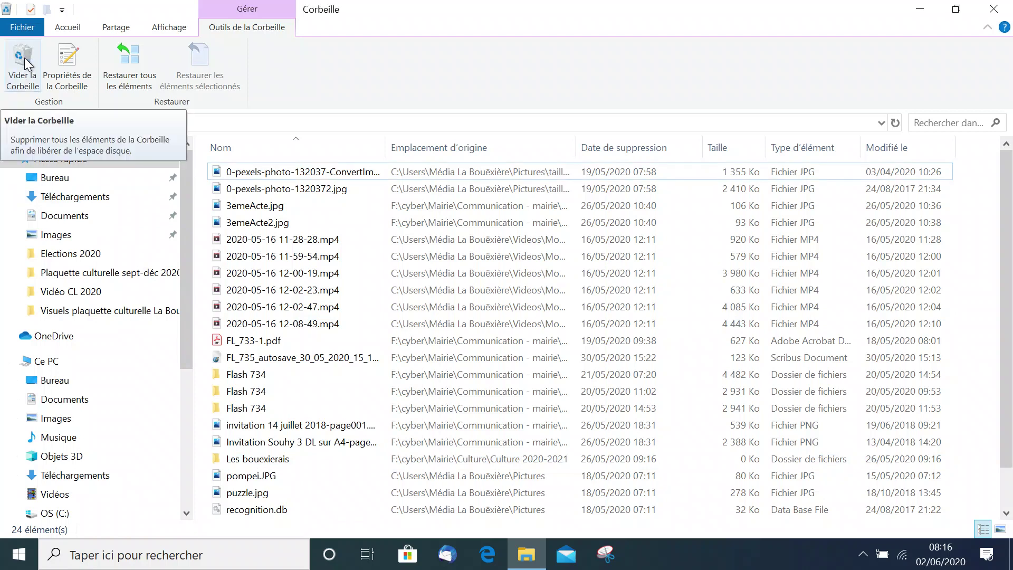
pyautogui.click(25, 62)
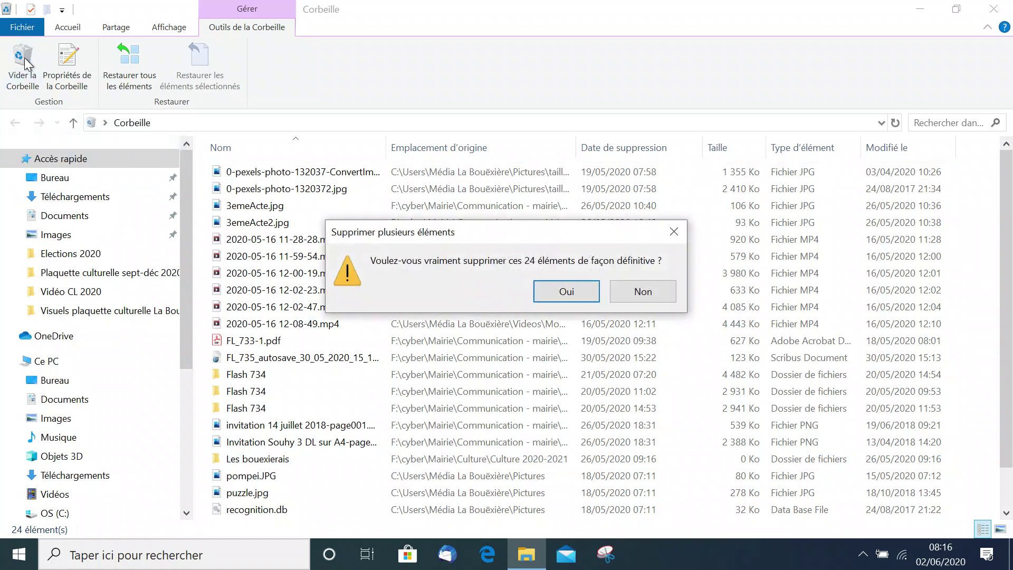
pyautogui.click(575, 293)
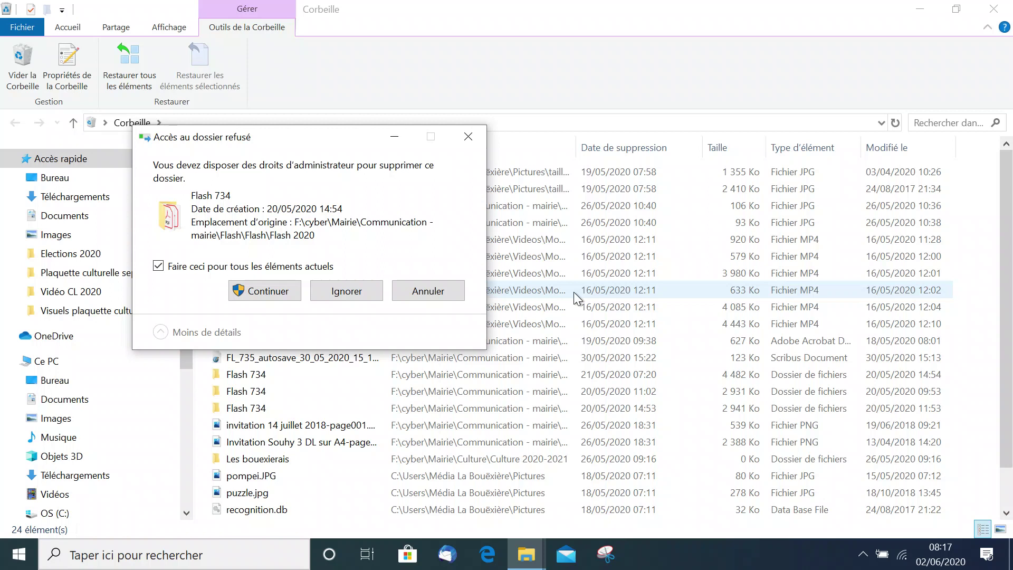
pyautogui.click(253, 289)
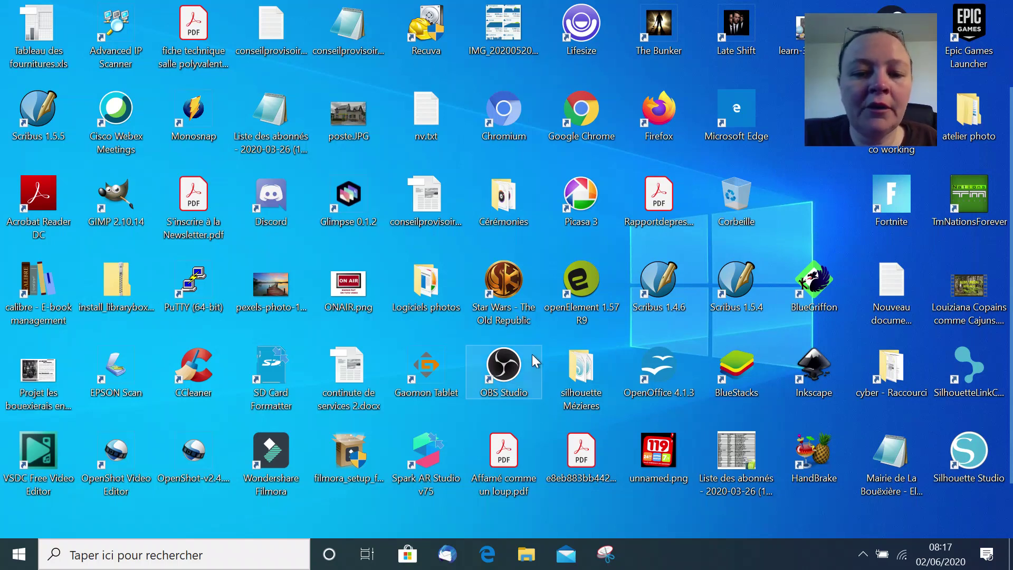
# Open the Images folder in File Explorer and size its window to leave part of the desktop visible
pyautogui.click(525, 557)
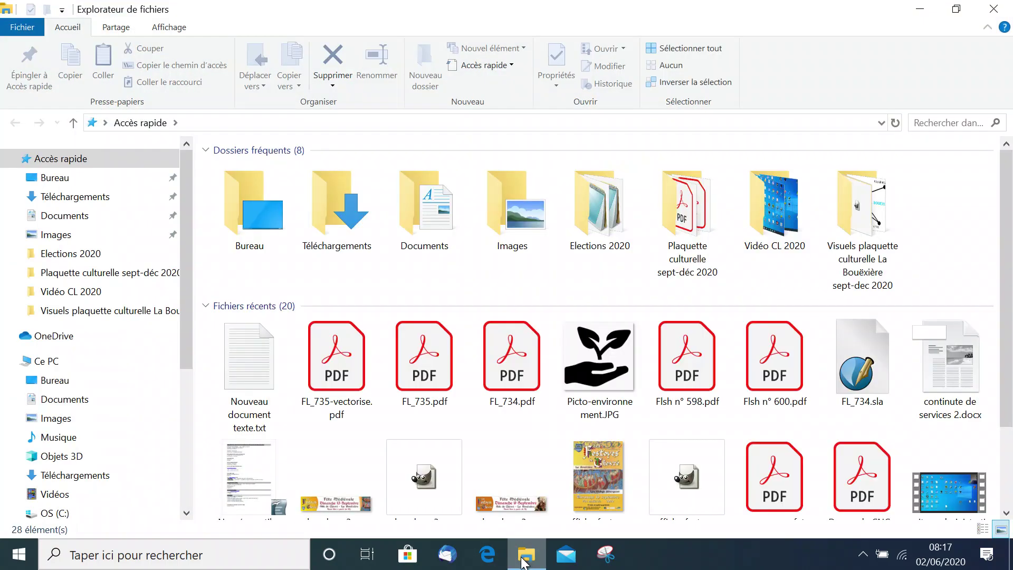
pyautogui.click(43, 237)
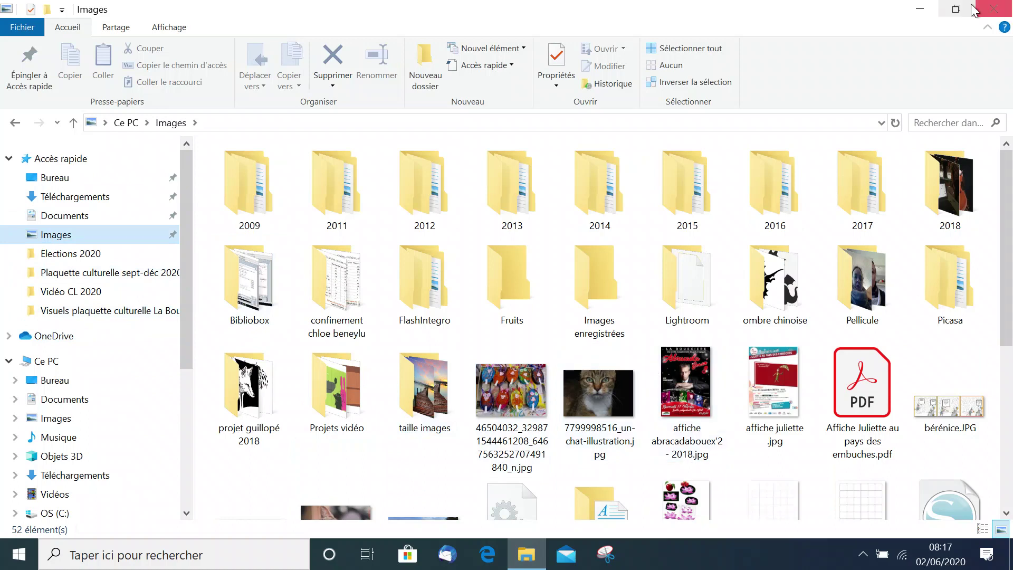
pyautogui.click(956, 12)
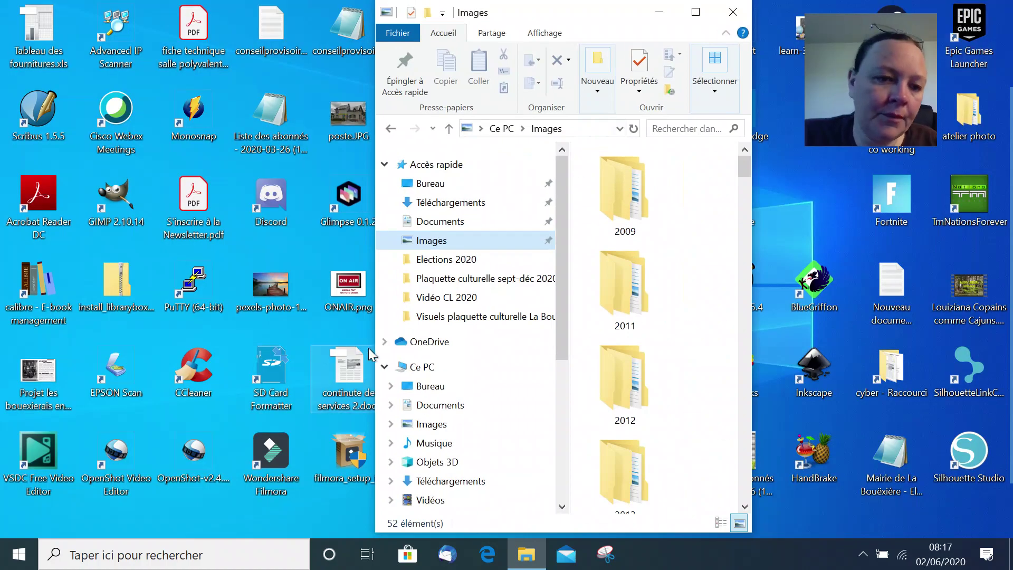
pyautogui.moveTo(375, 352); pyautogui.dragTo(3, 351)
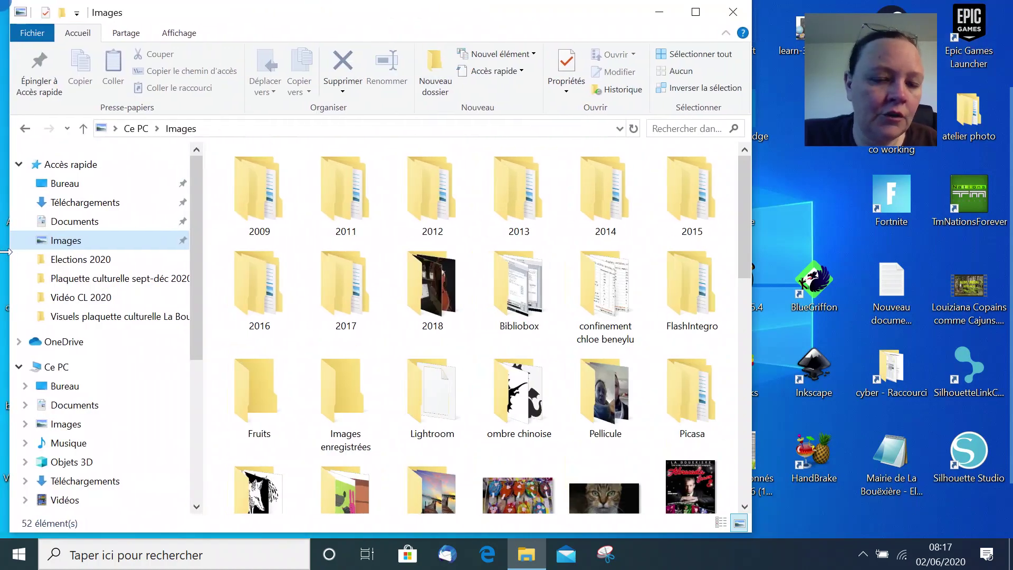
pyautogui.scroll(-3, 476, 262)
pyautogui.scroll(-3, 476, 262)
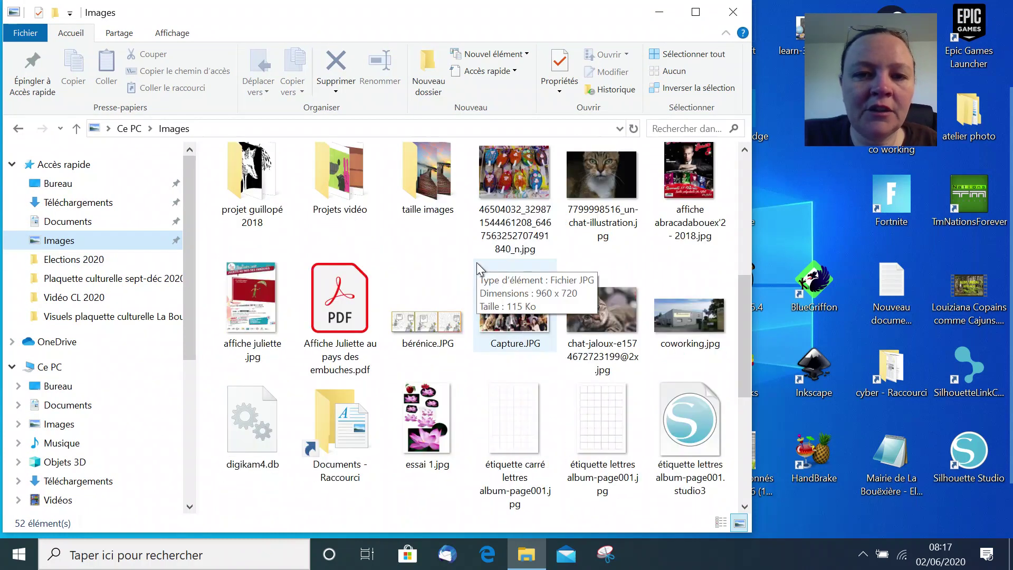
pyautogui.click(600, 179)
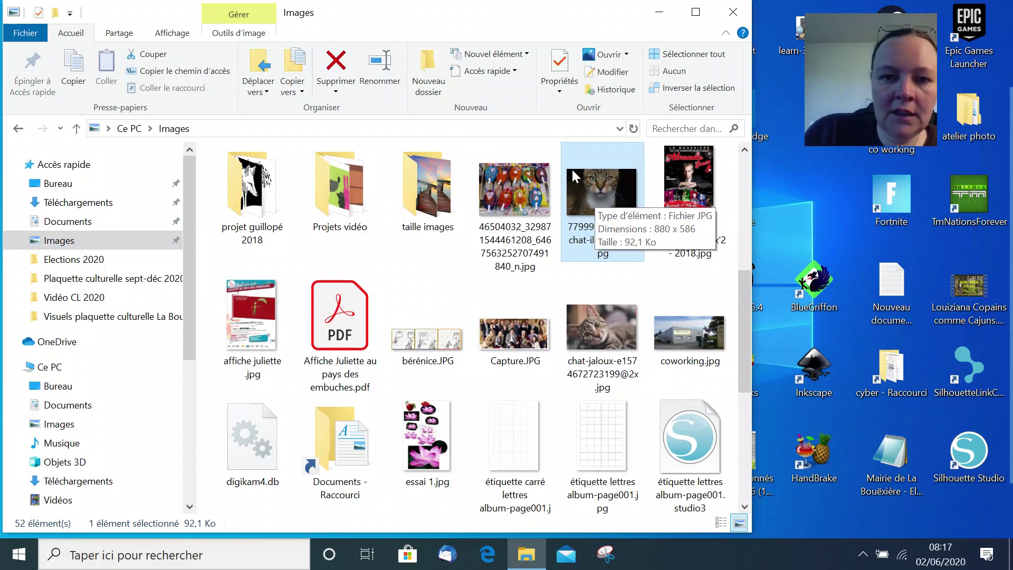
pyautogui.moveTo(553, 143)
pyautogui.mouseDown()
pyautogui.moveTo(610, 261)
pyautogui.moveTo(652, 266)
pyautogui.mouseUp()
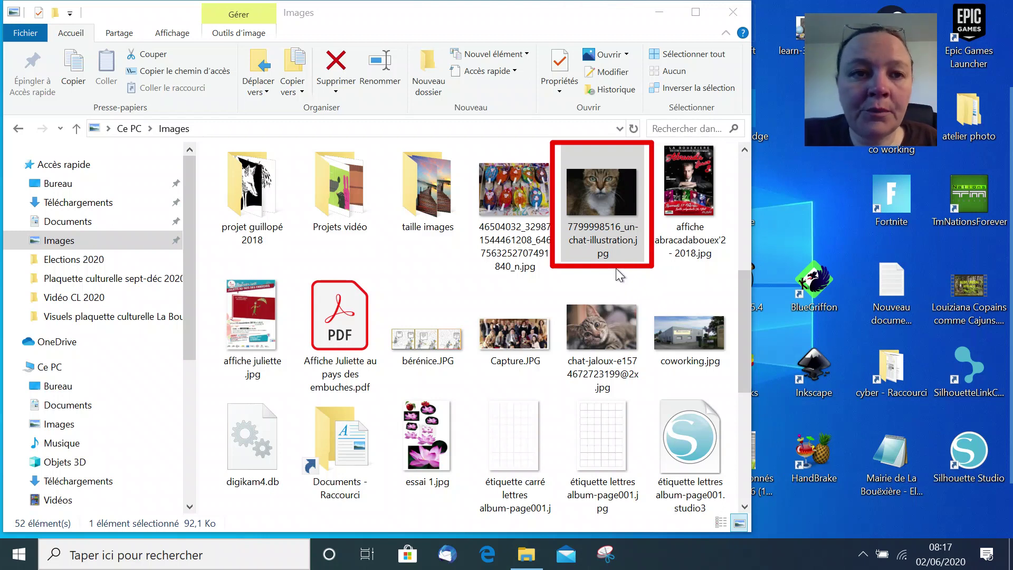
pyautogui.rightClick(597, 195)
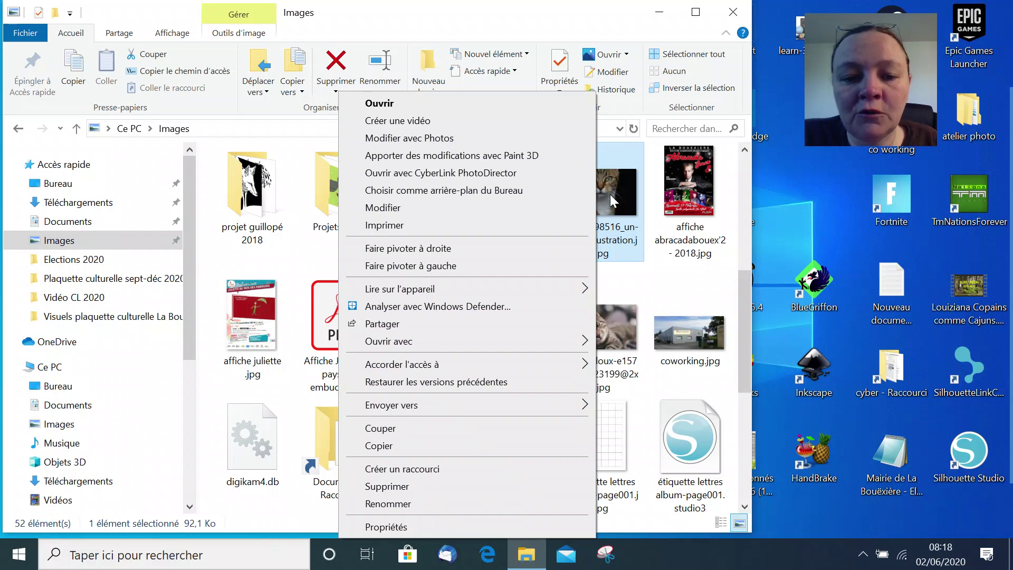
pyautogui.click(404, 488)
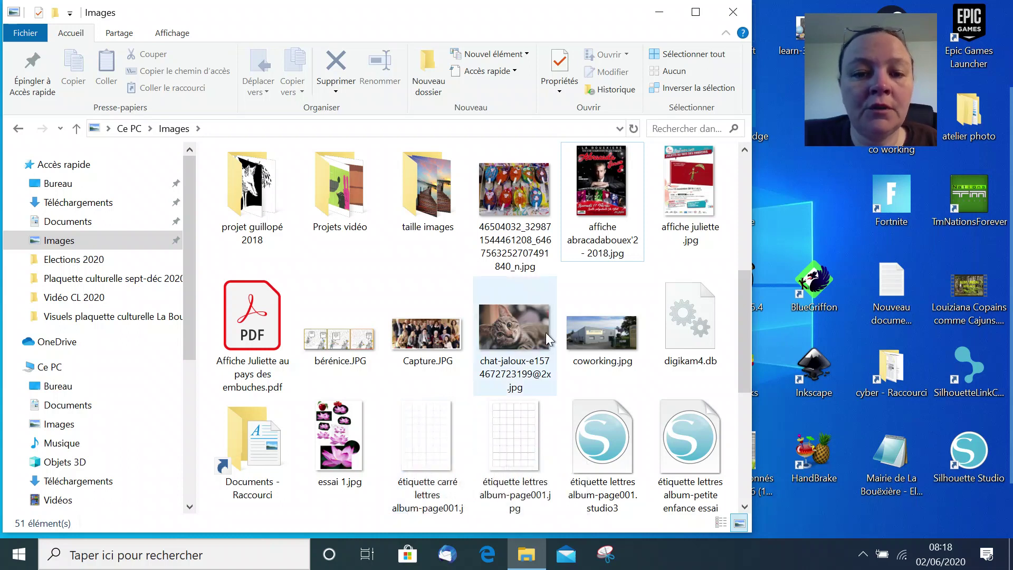
pyautogui.rightClick(519, 330)
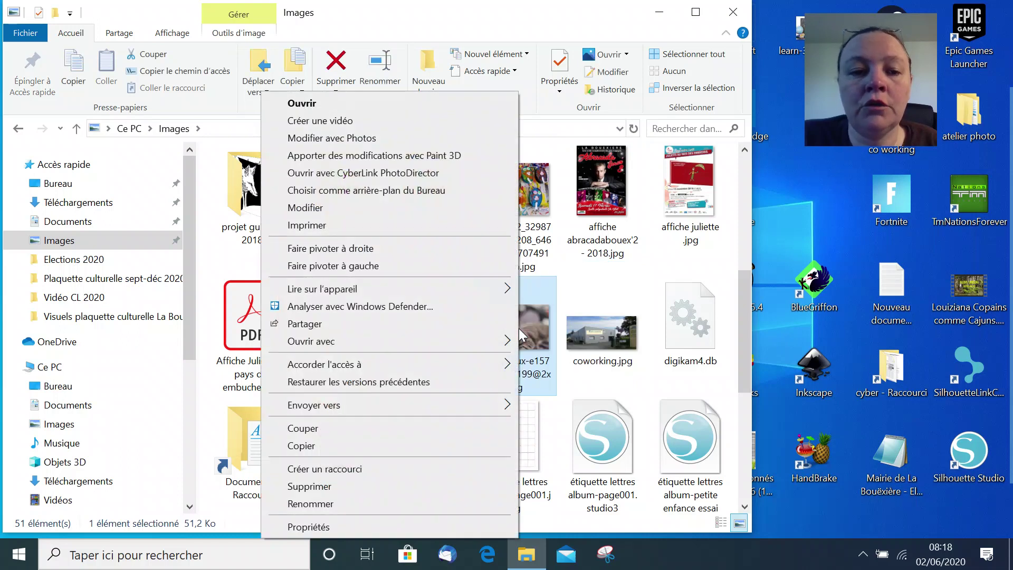
pyautogui.click(329, 487)
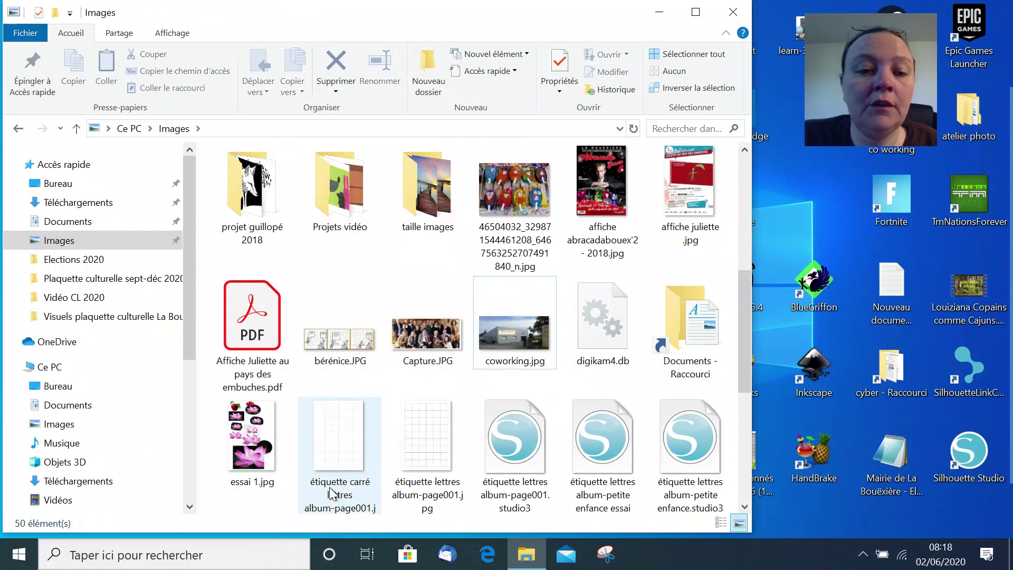
pyautogui.scroll(-5, 440, 390)
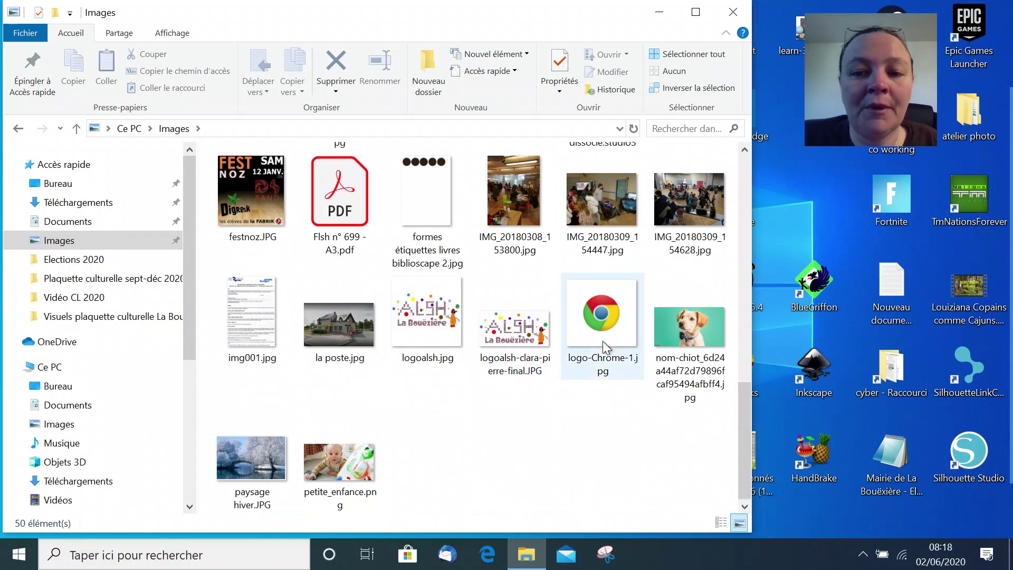
# Delete the puppy picture nom-chiot_6d24a44af72d79896fcaf95494afbff4.jpg from the Images folder and close the folder window
pyautogui.rightClick(681, 327)
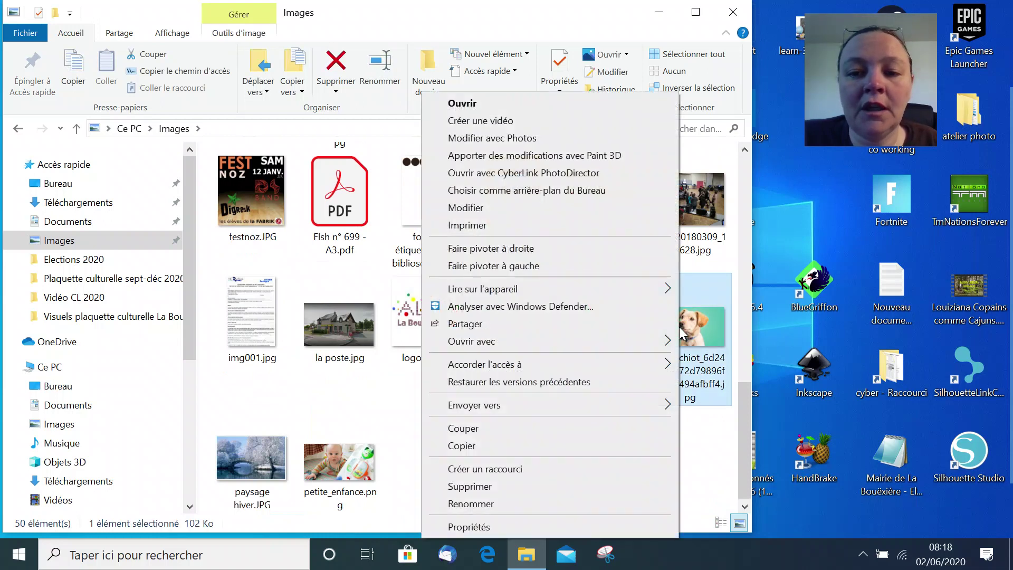
pyautogui.click(472, 485)
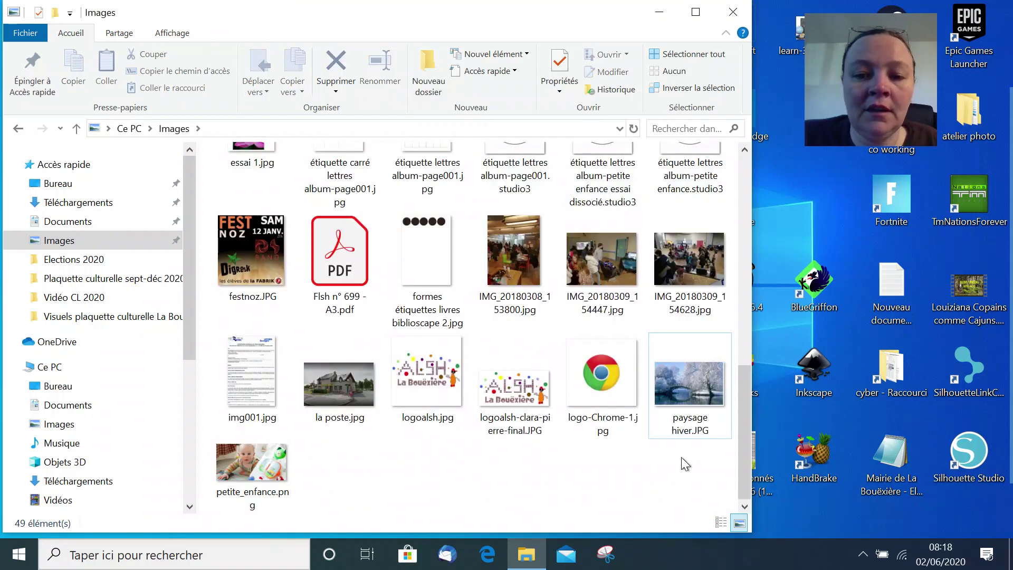
pyautogui.click(741, 15)
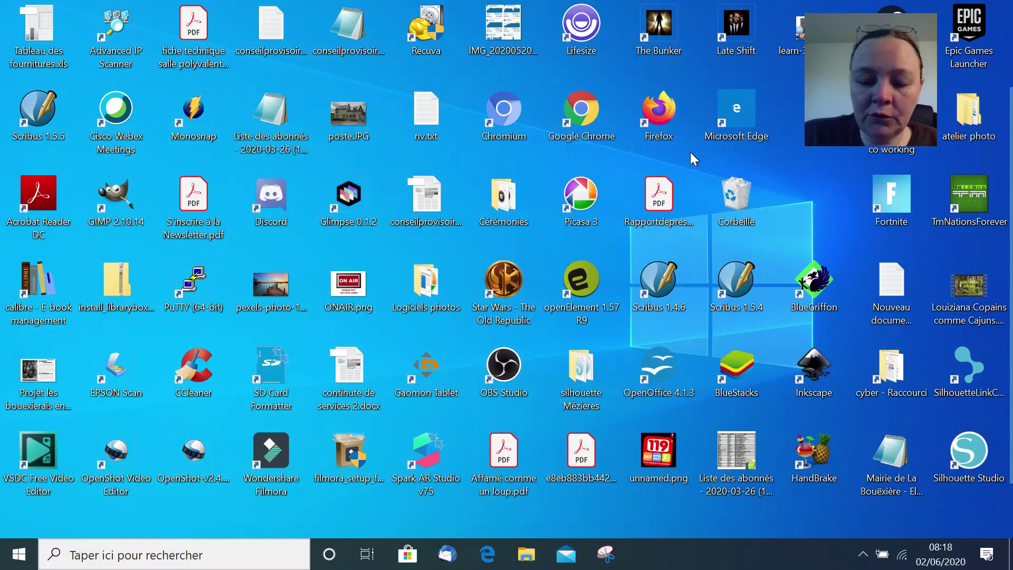
pyautogui.moveTo(694, 153); pyautogui.dragTo(786, 249)
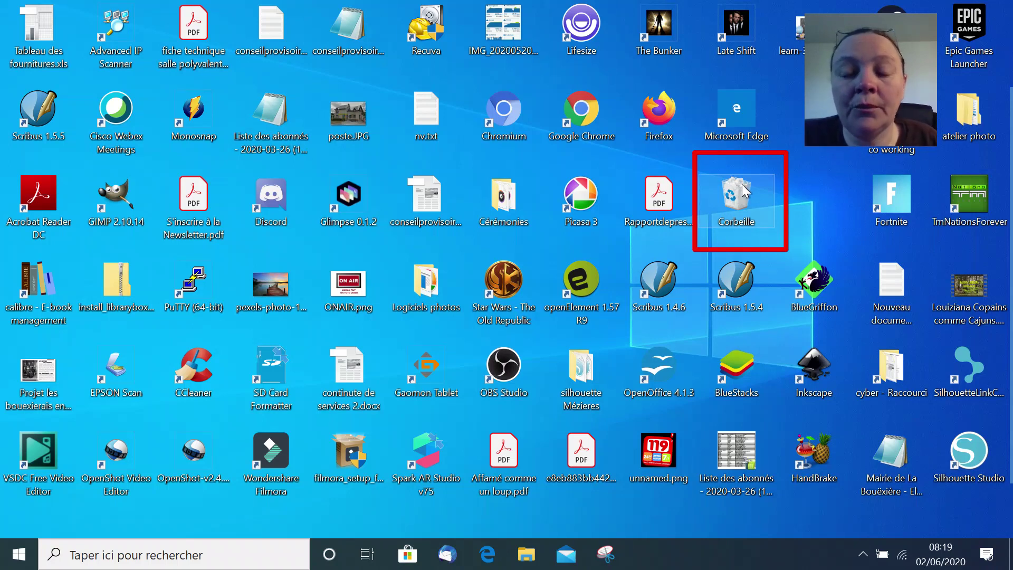
pyautogui.press('Escape')
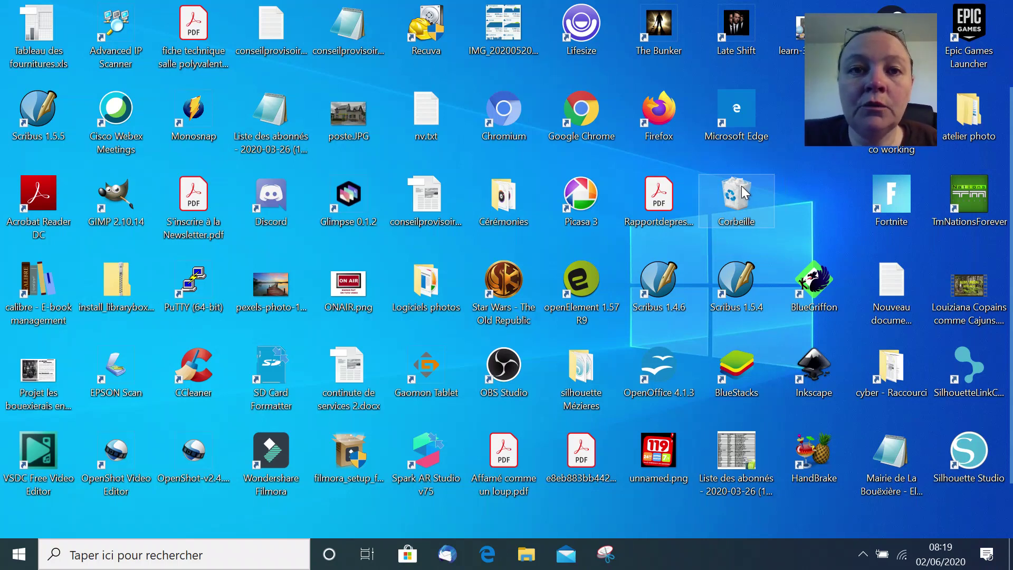
pyautogui.doubleClick(736, 198)
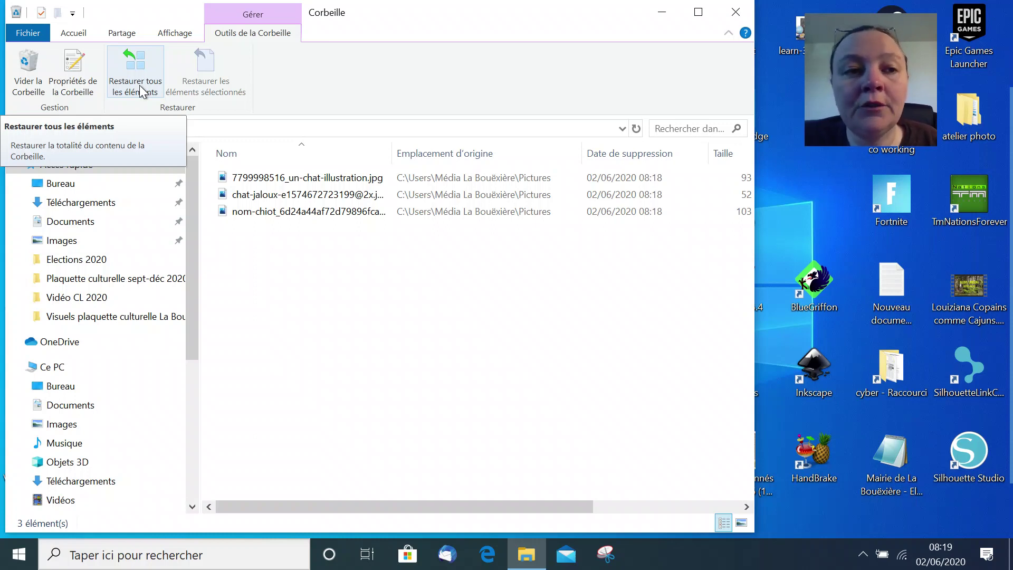
pyautogui.click(248, 180)
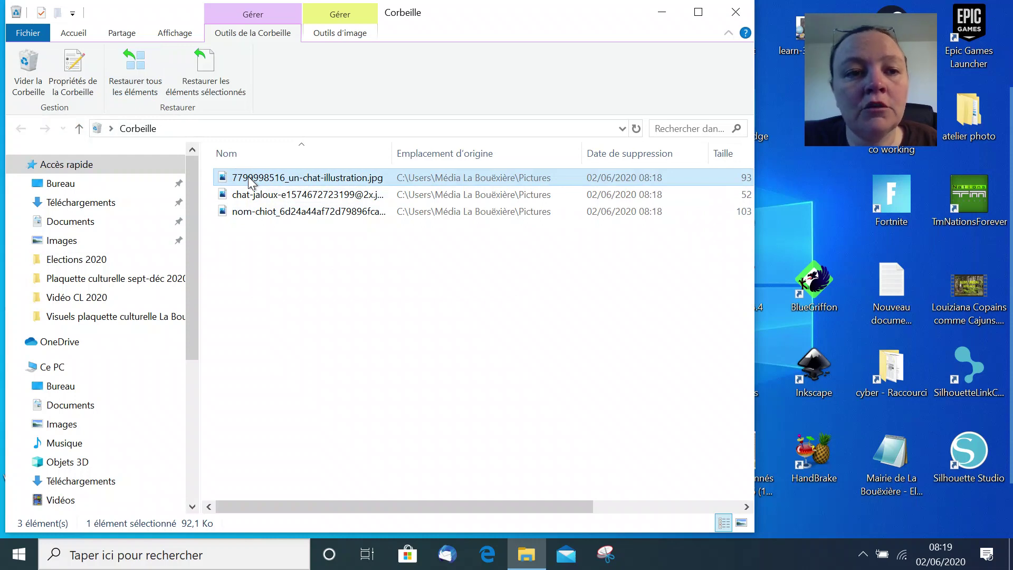
pyautogui.rightClick(270, 178)
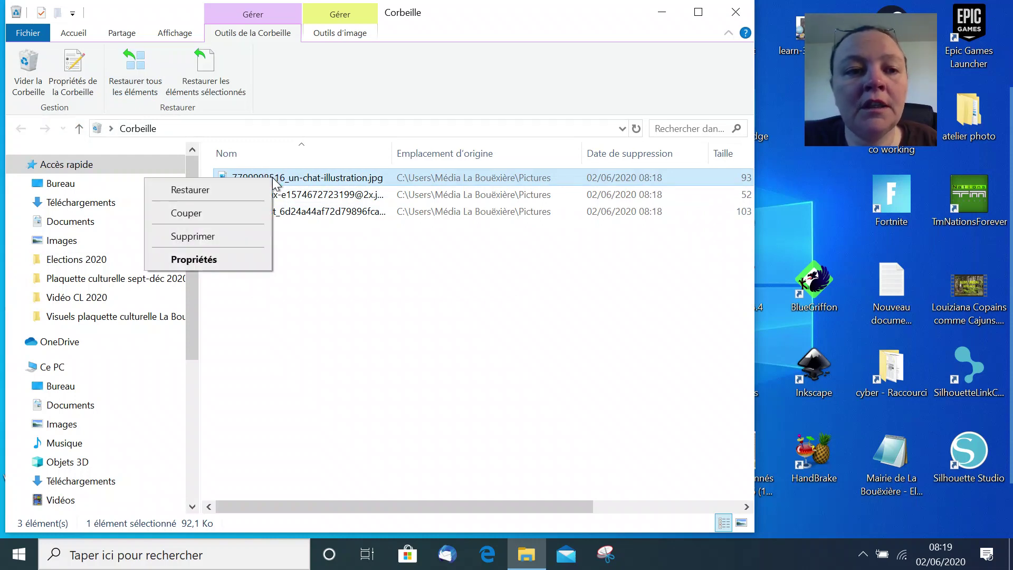
pyautogui.click(313, 183)
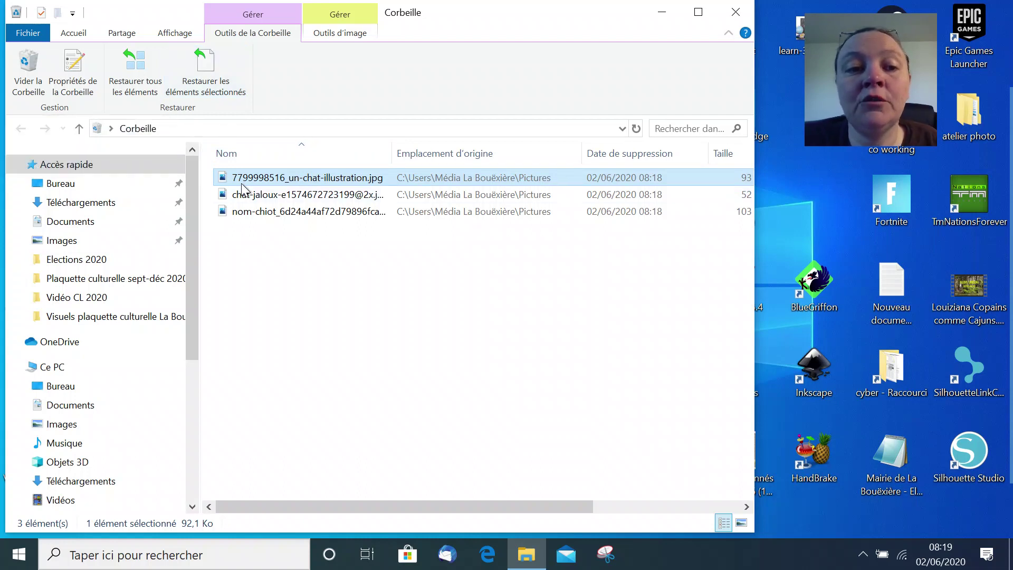
pyautogui.click(280, 298)
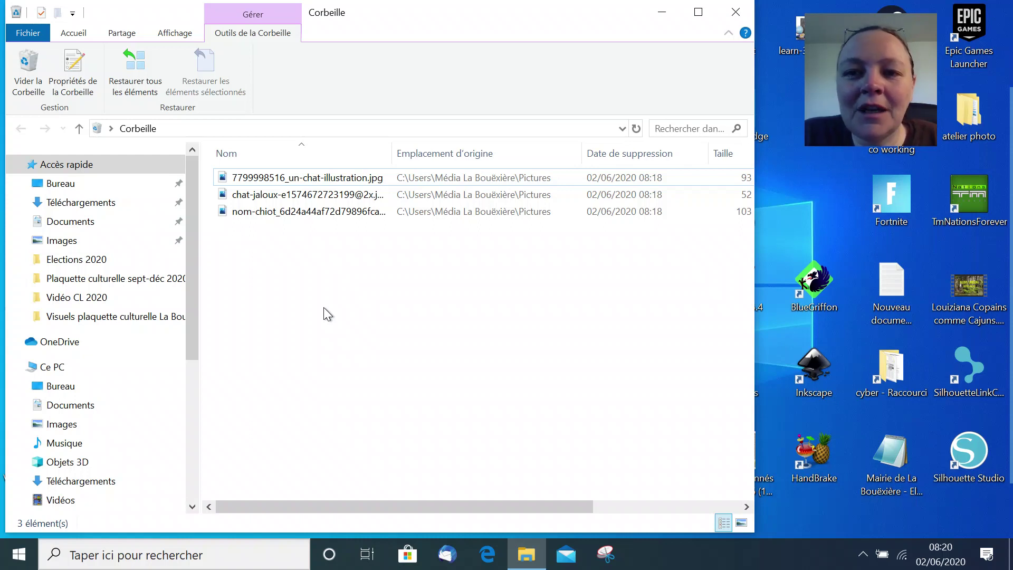
pyautogui.click(736, 16)
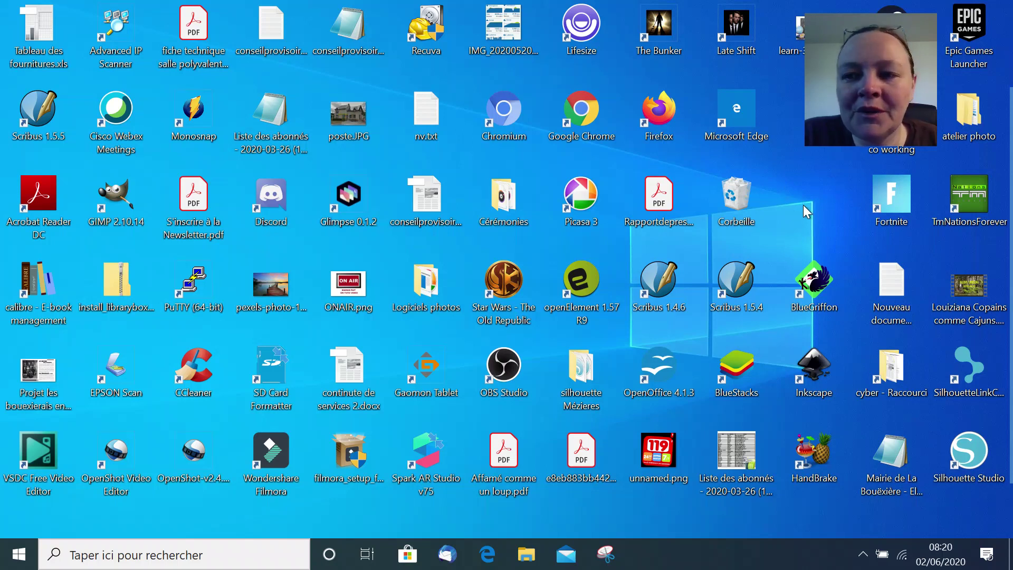
pyautogui.moveTo(1007, 208)
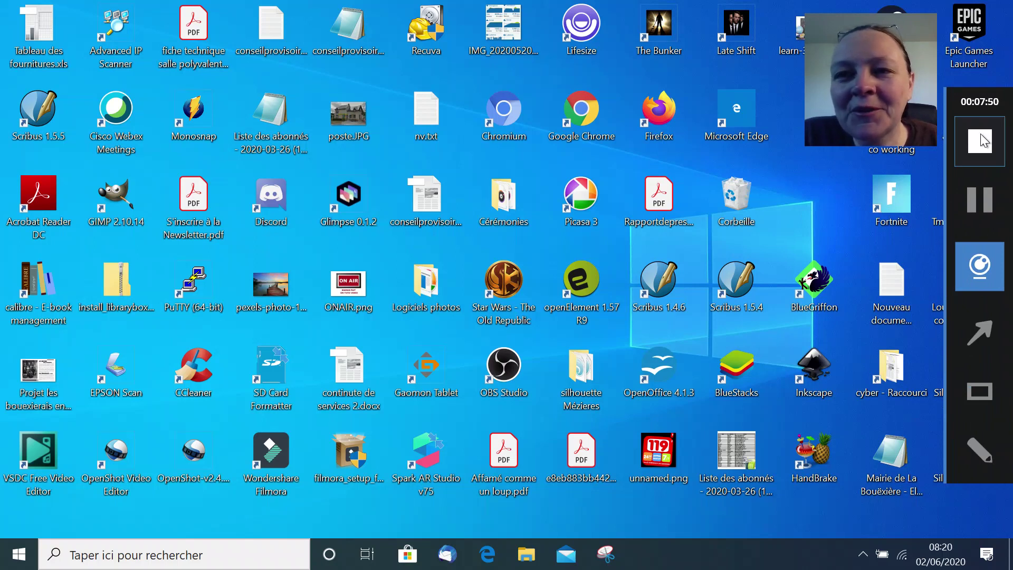